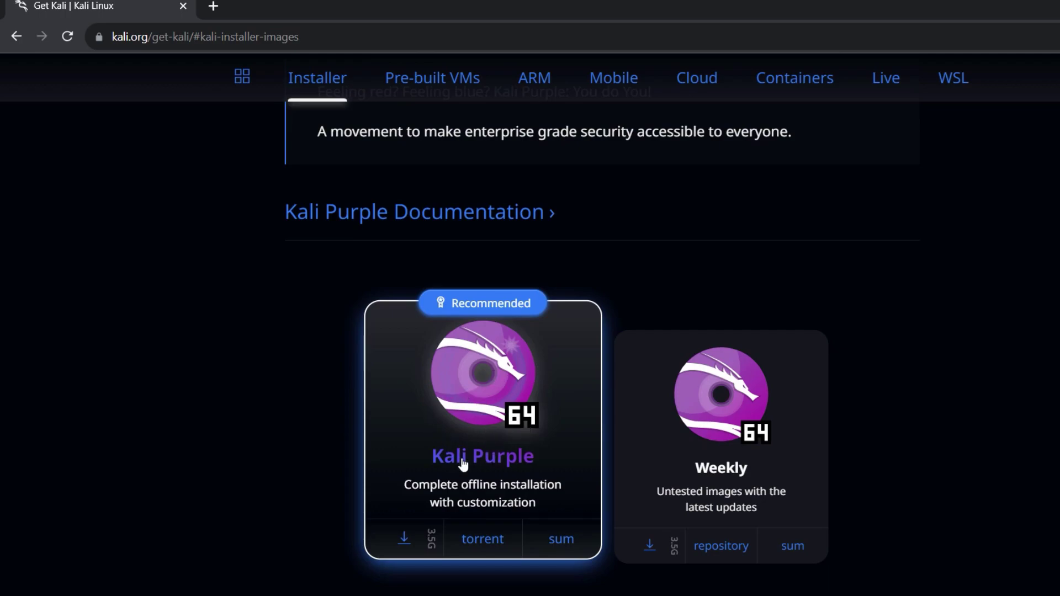
- Download the recommended 64-bit Kali Linux 2023.2 Installer image from the Kali download page
scroll(447, 492, up, 1)
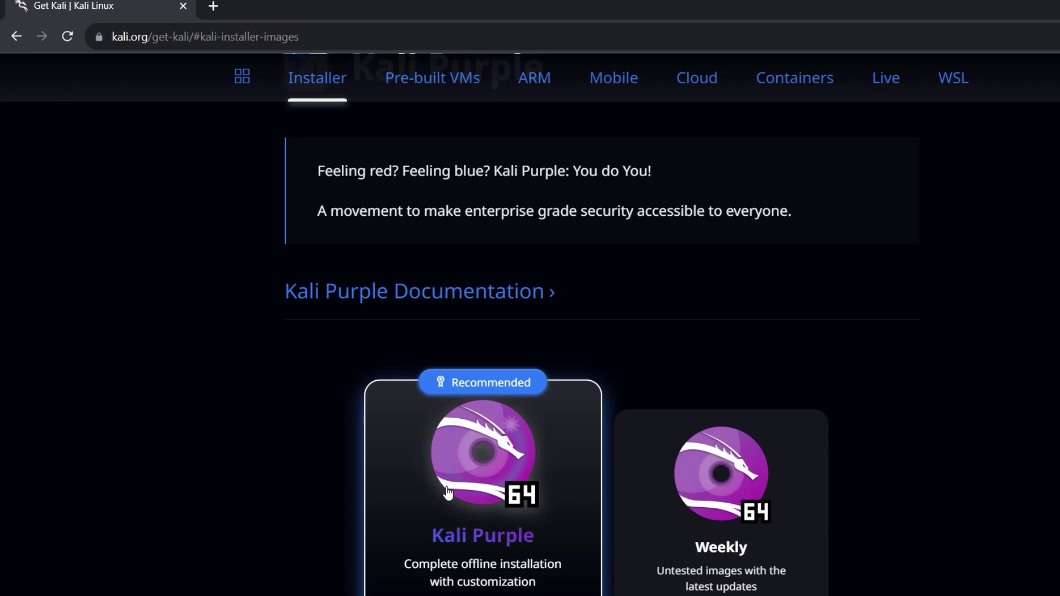
scroll(448, 493, up, 15)
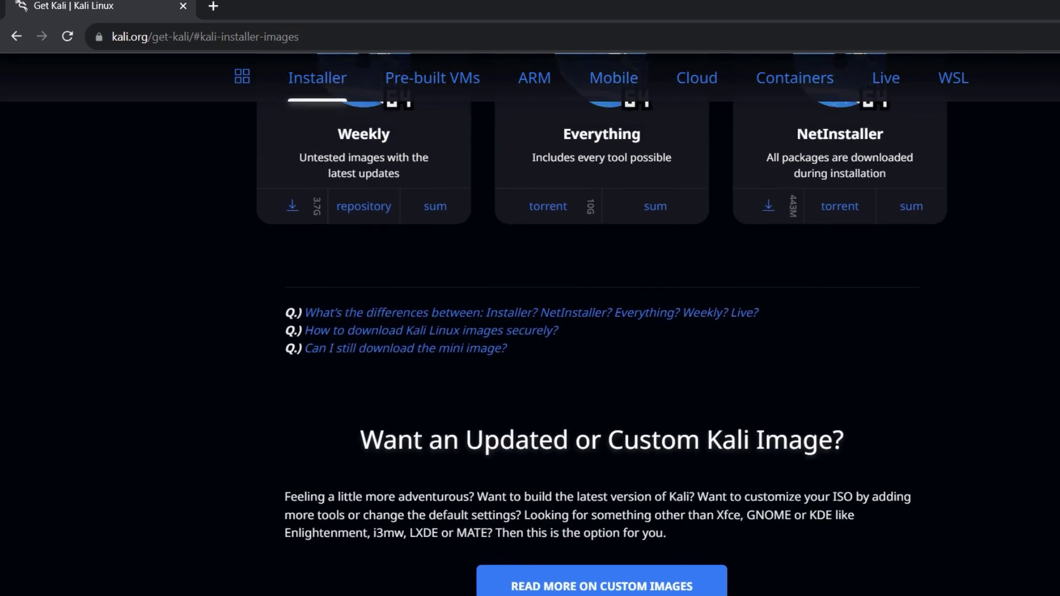
scroll(448, 487, up, 4)
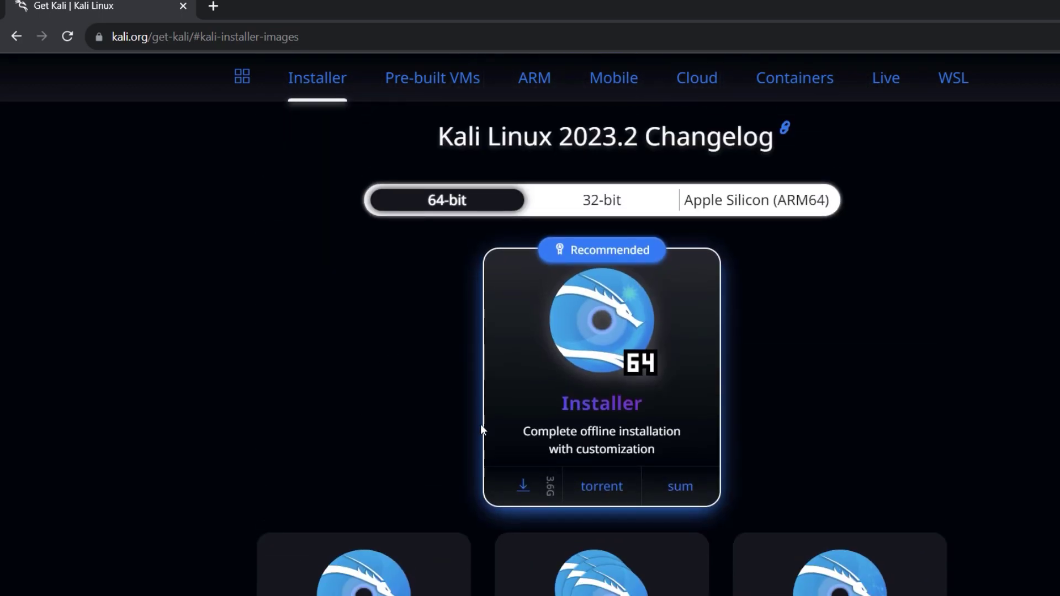
click(523, 484)
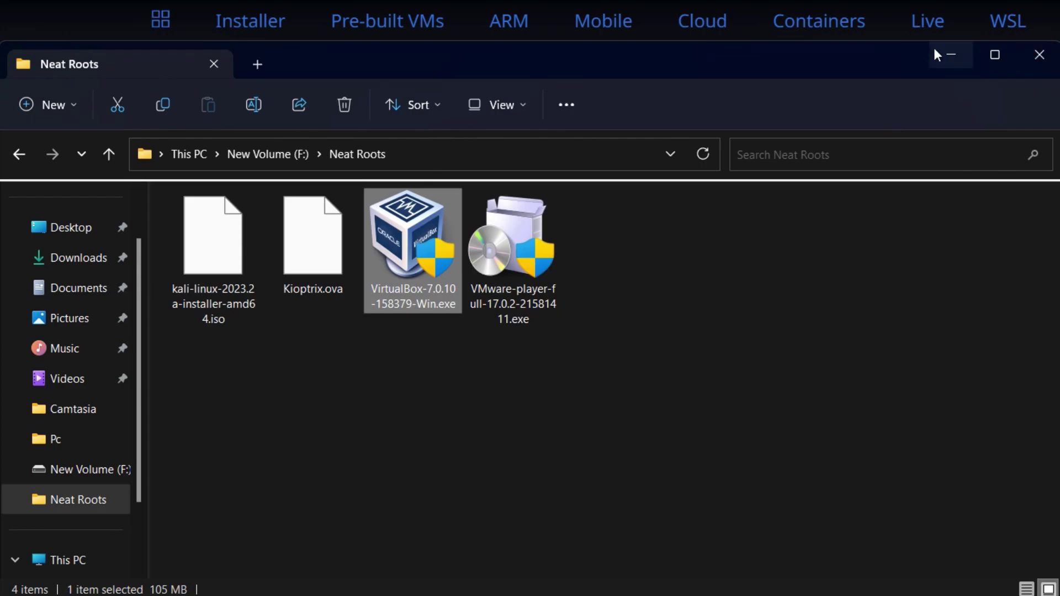
- Minimize the Neat Roots folder window and start a new virtual machine named Kali Linux Blue in Oracle VM VirtualBox Manager
click(950, 55)
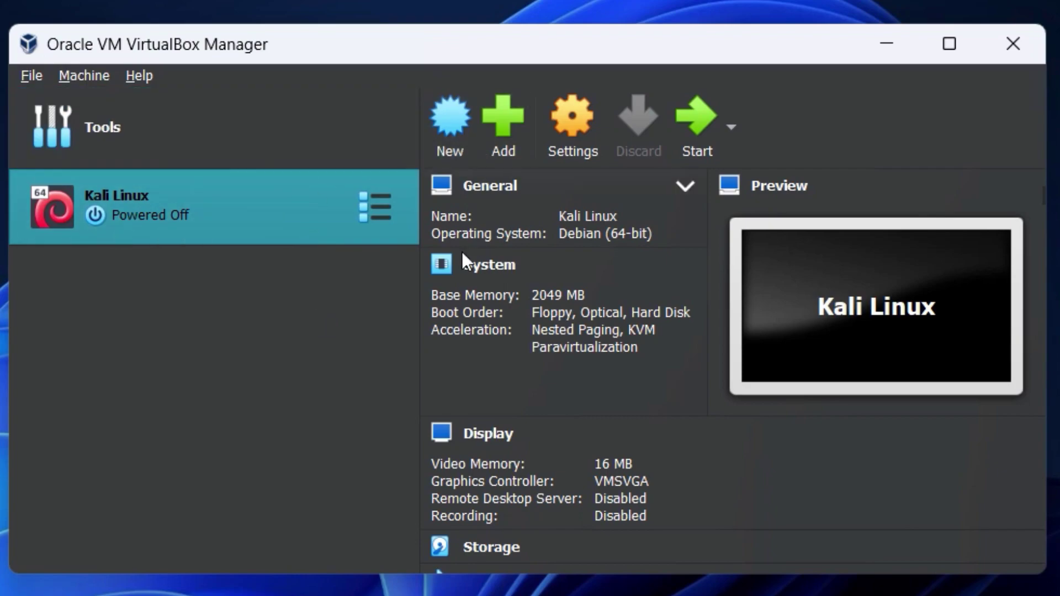
click(440, 135)
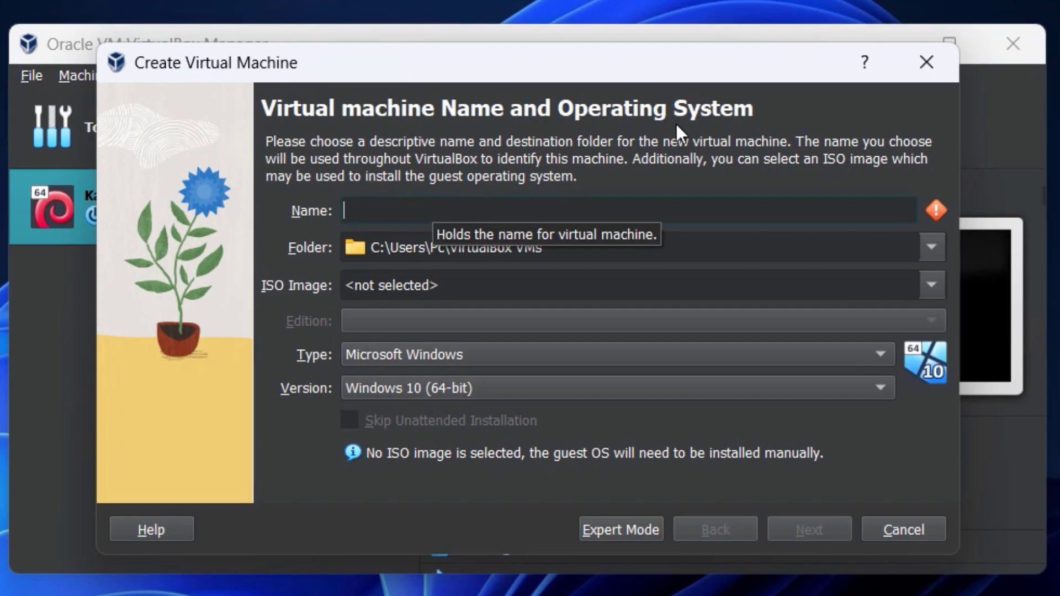
text(K)
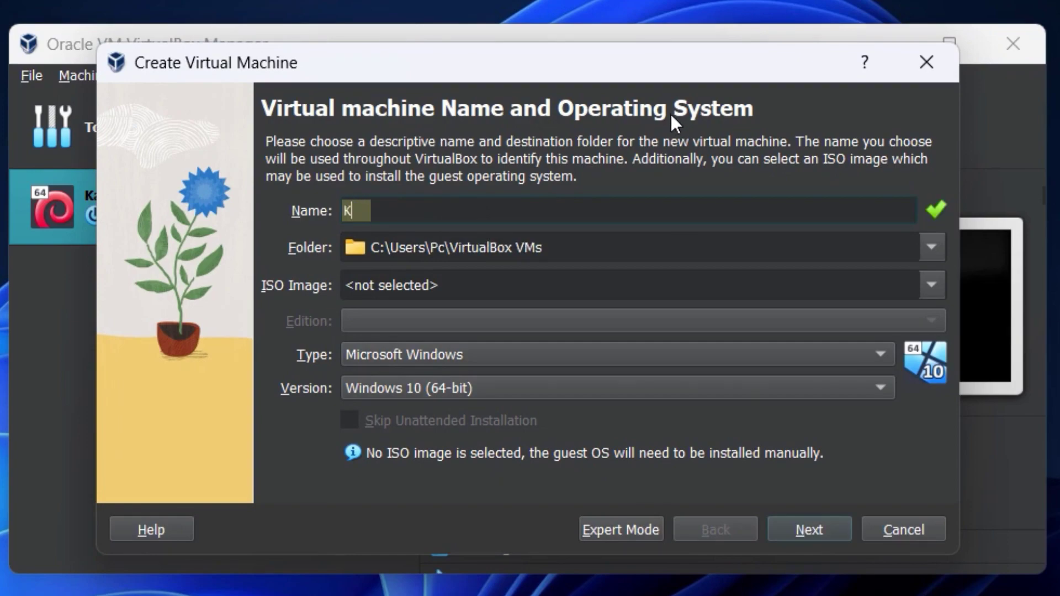
text(ali Linux Blue)
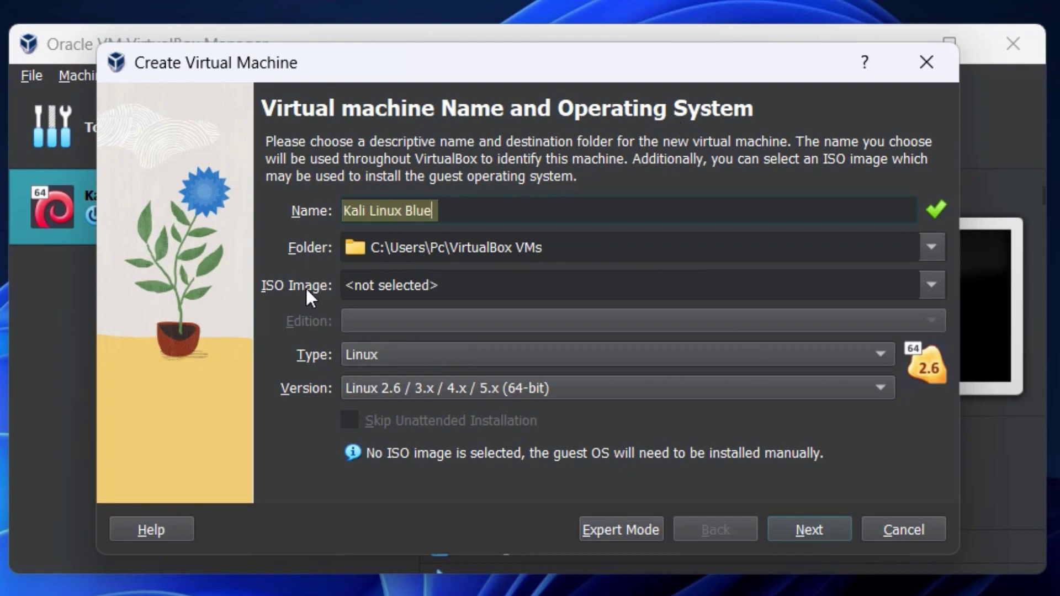
- Set the virtual machine's ISO image to kali-linux-2023.2a-installer-amd64.iso from the Neat Roots folder on New Volume (F:)
click(930, 285)
click(496, 347)
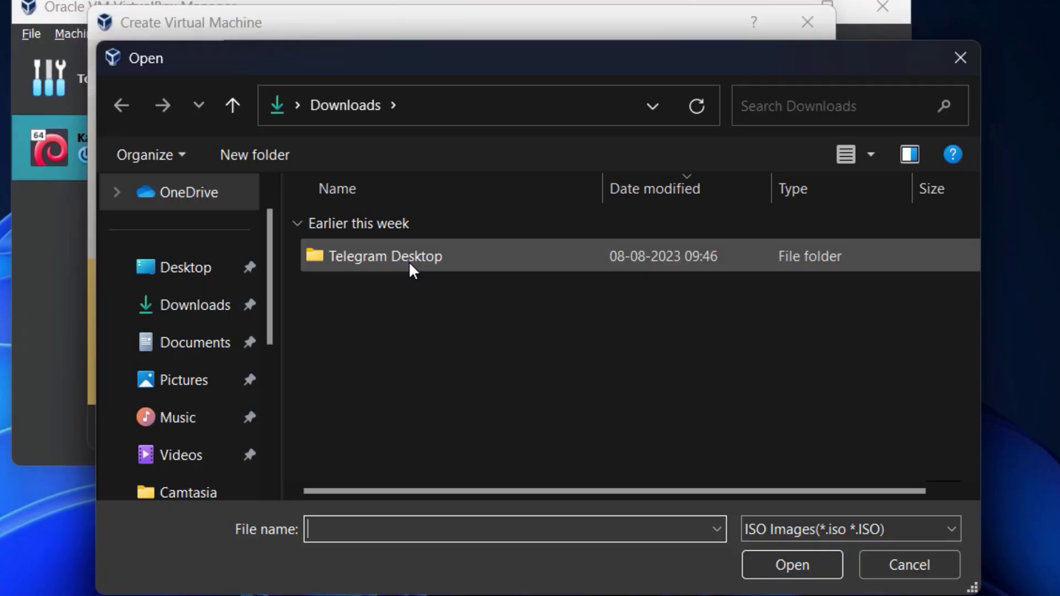
scroll(172, 406, down, 6)
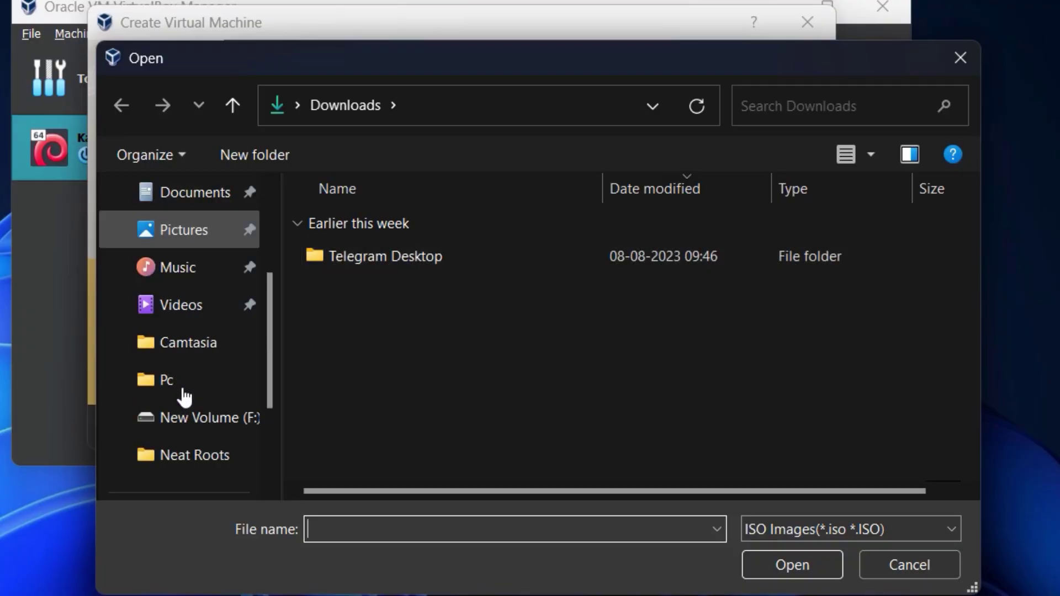
click(208, 418)
double_click(349, 269)
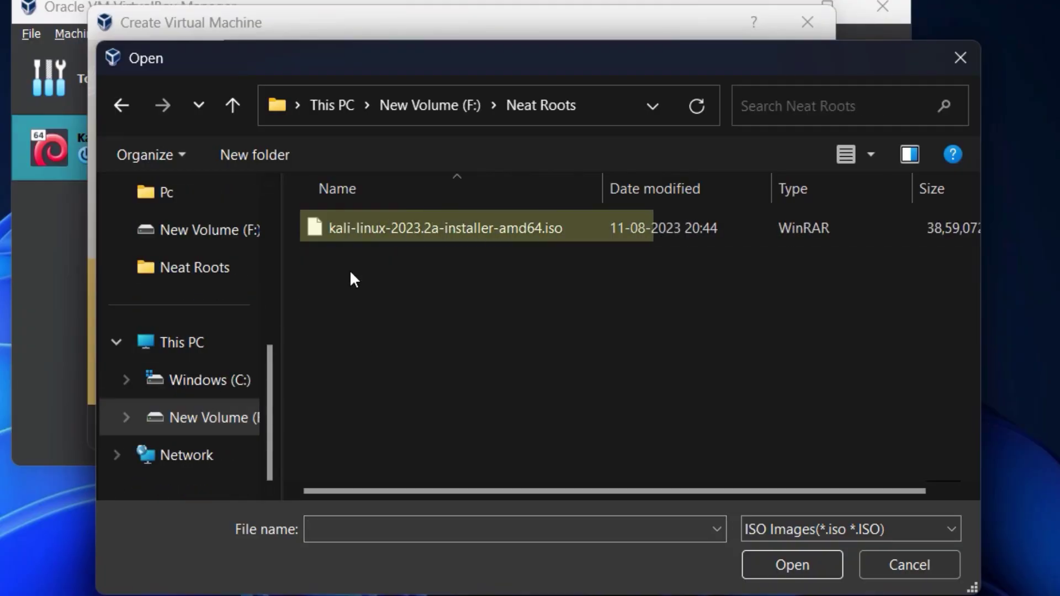
click(377, 226)
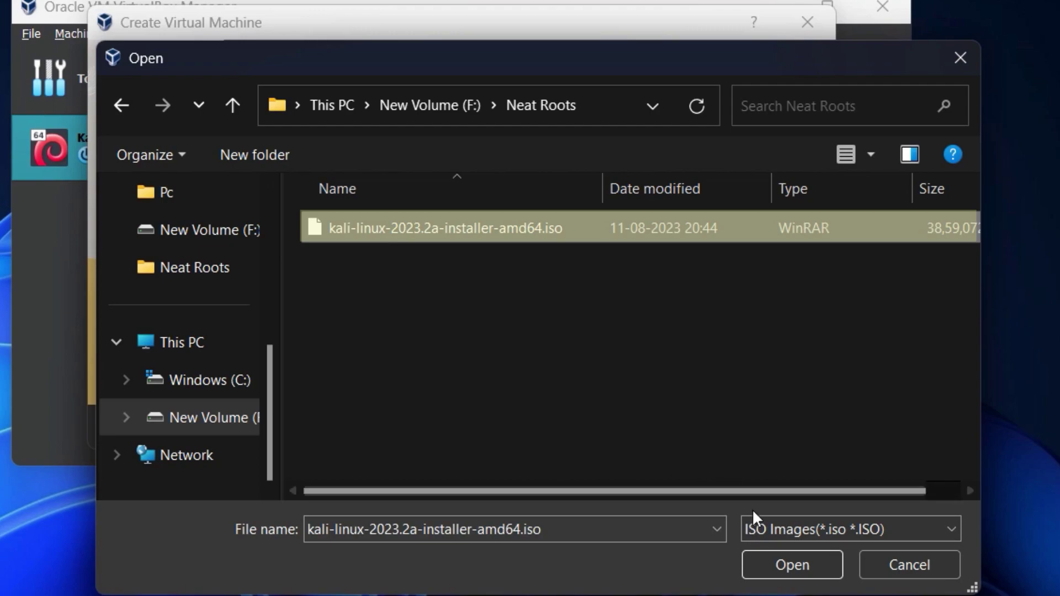
click(772, 553)
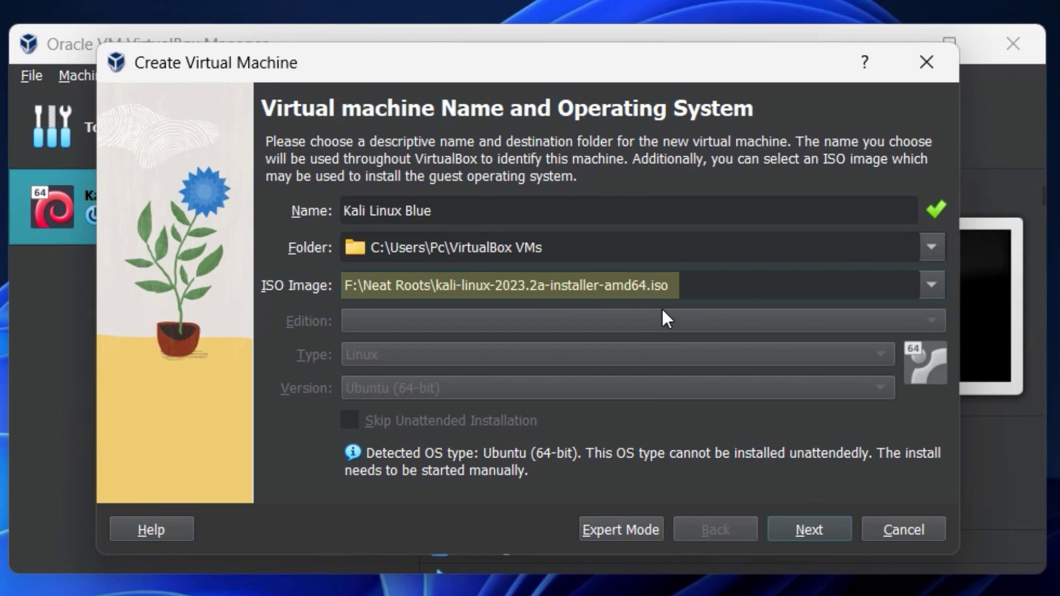
- Accept 2048 MB of memory, 1 processor and a new 25.00 GB virtual hard disk, and finish creating the virtual machine
click(808, 532)
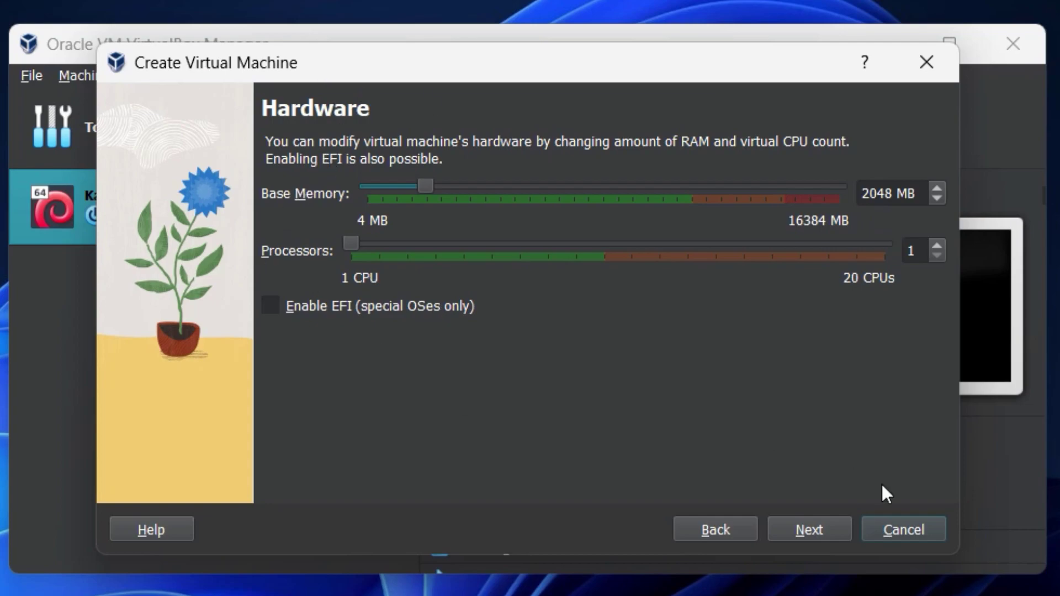
click(817, 524)
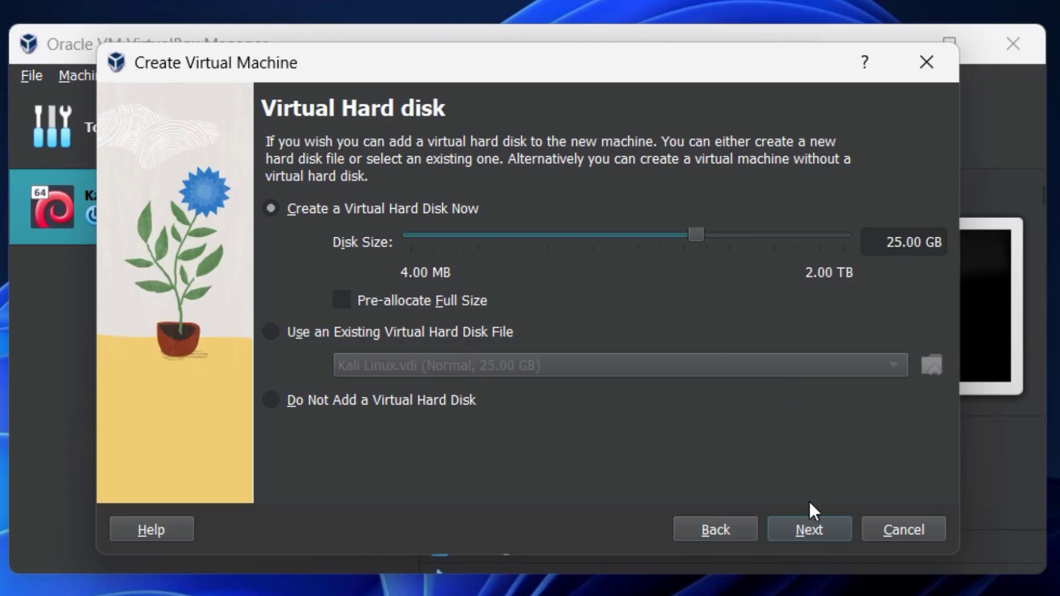
click(813, 532)
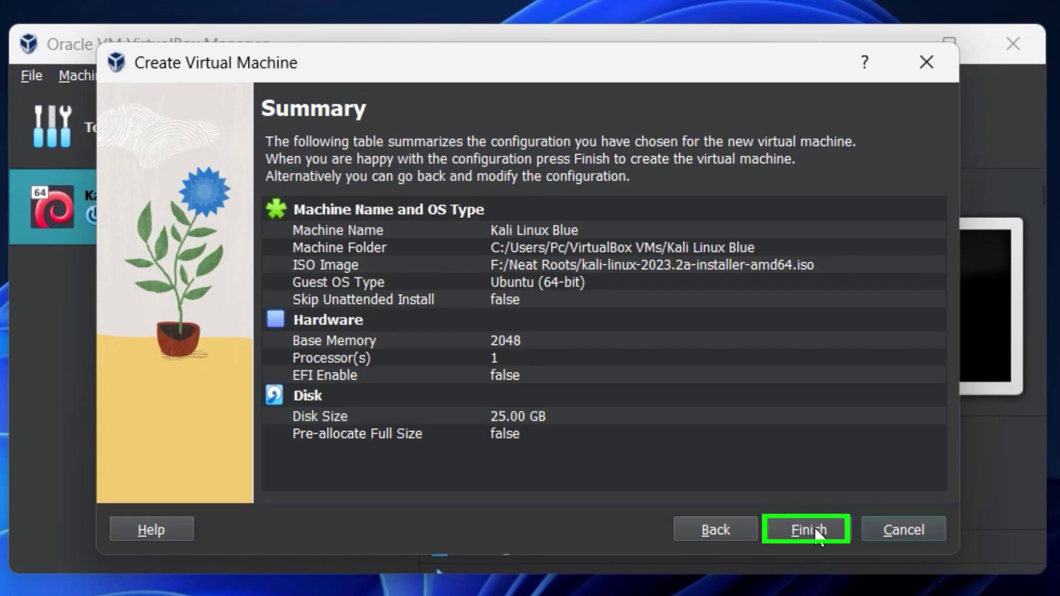
click(809, 529)
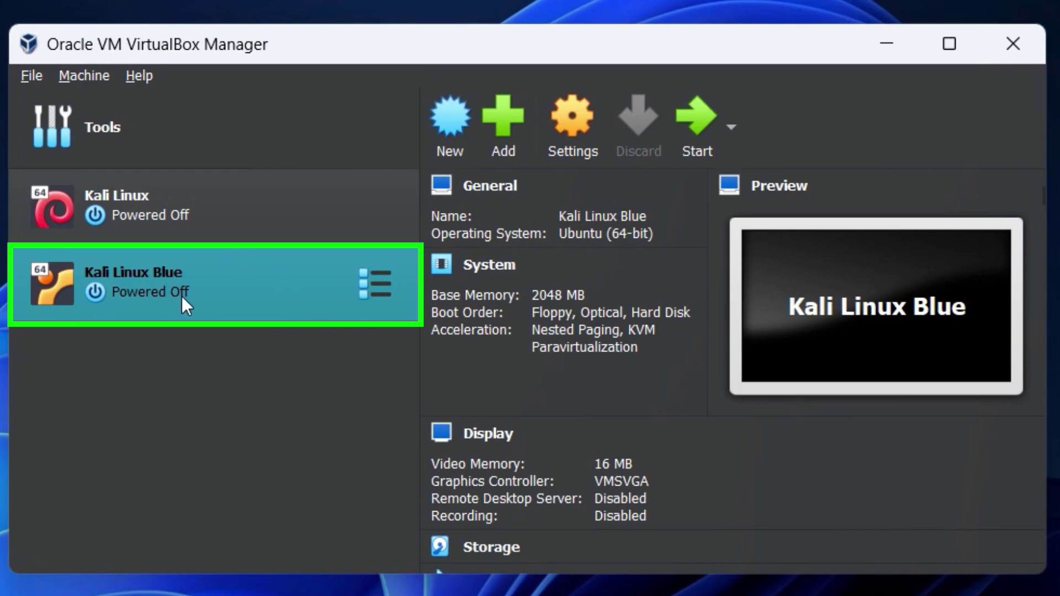
- Start the Kali Linux Blue virtual machine and launch the Graphical install from the installer menu
click(695, 112)
click(872, 16)
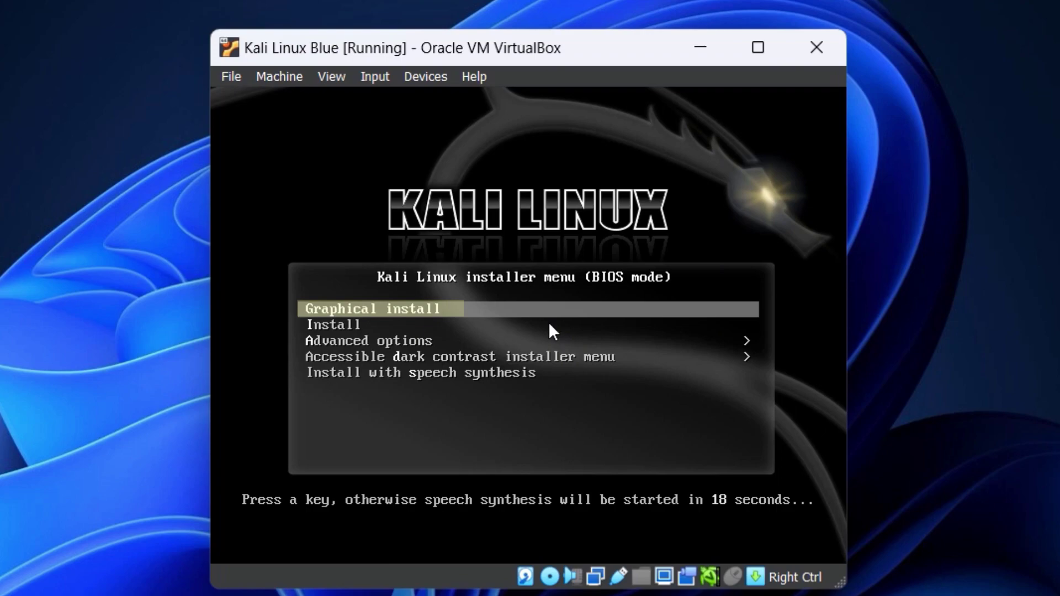
key(Return)
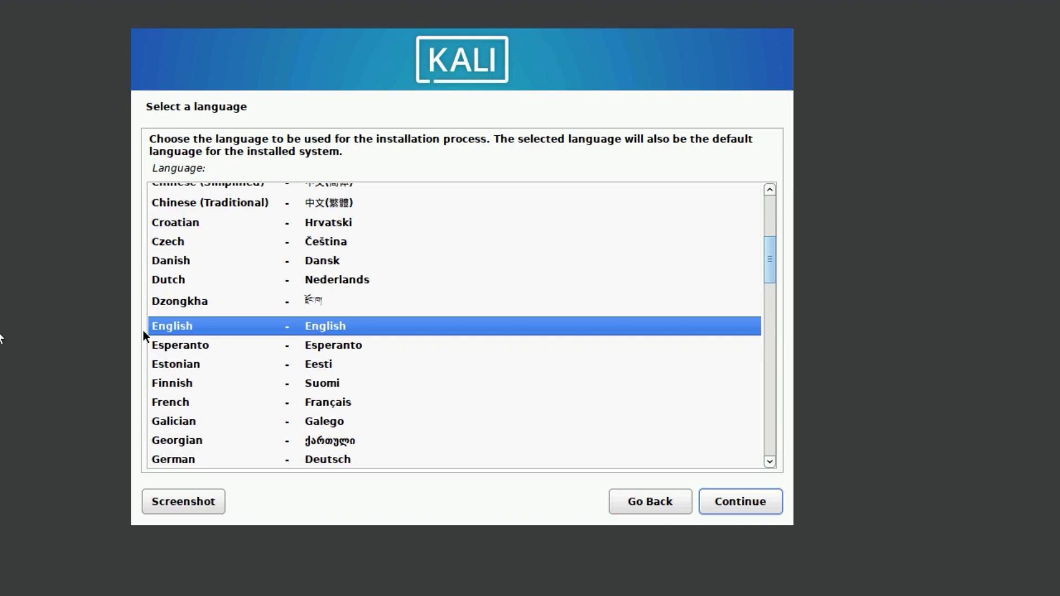
- Accept English, United States and the American English keymap, and keep hostname kali with a blank domain name
click(743, 501)
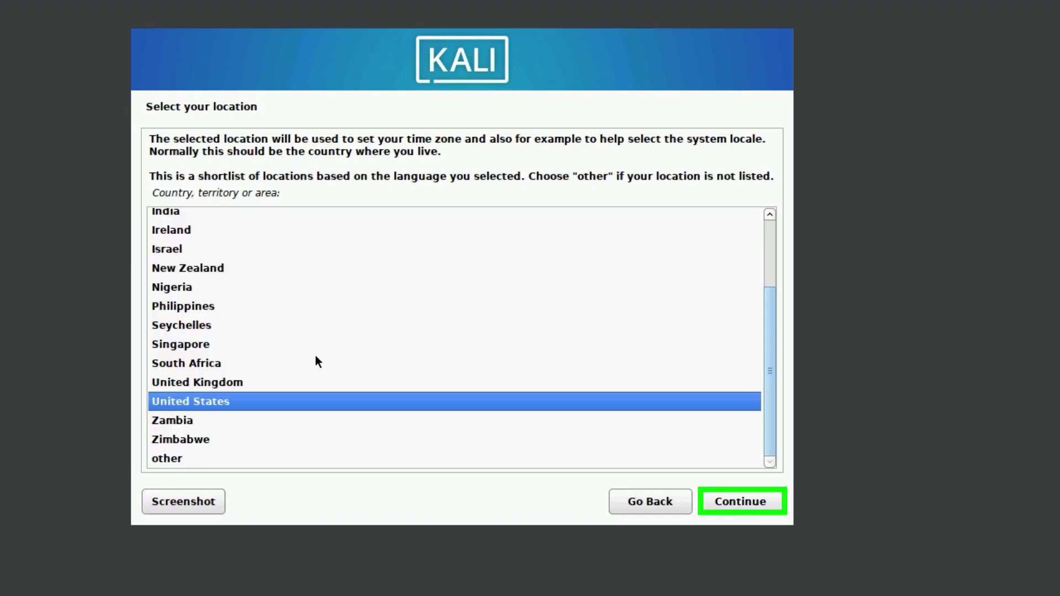
click(741, 501)
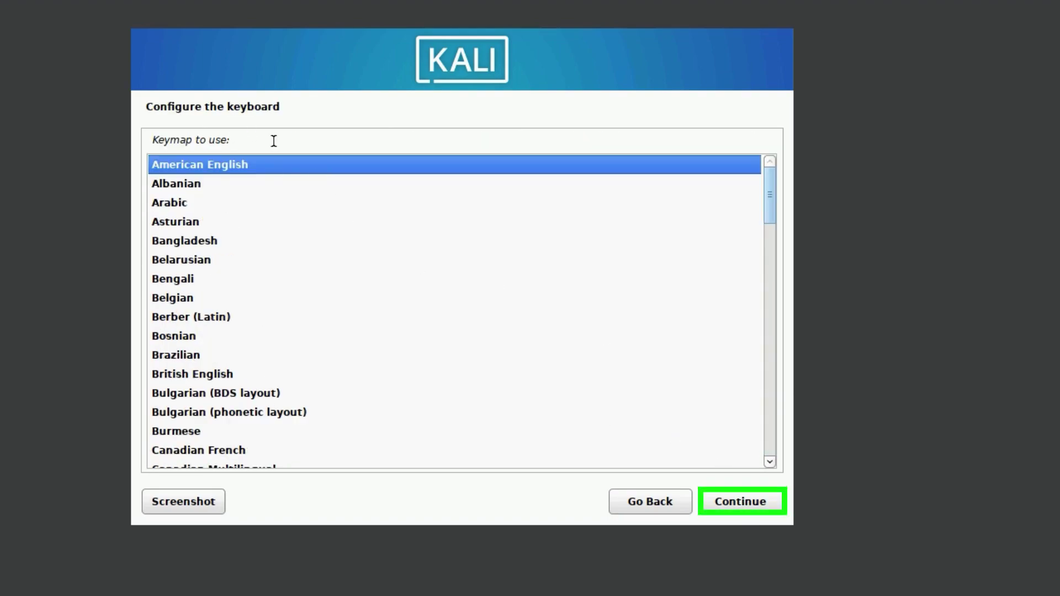
click(733, 504)
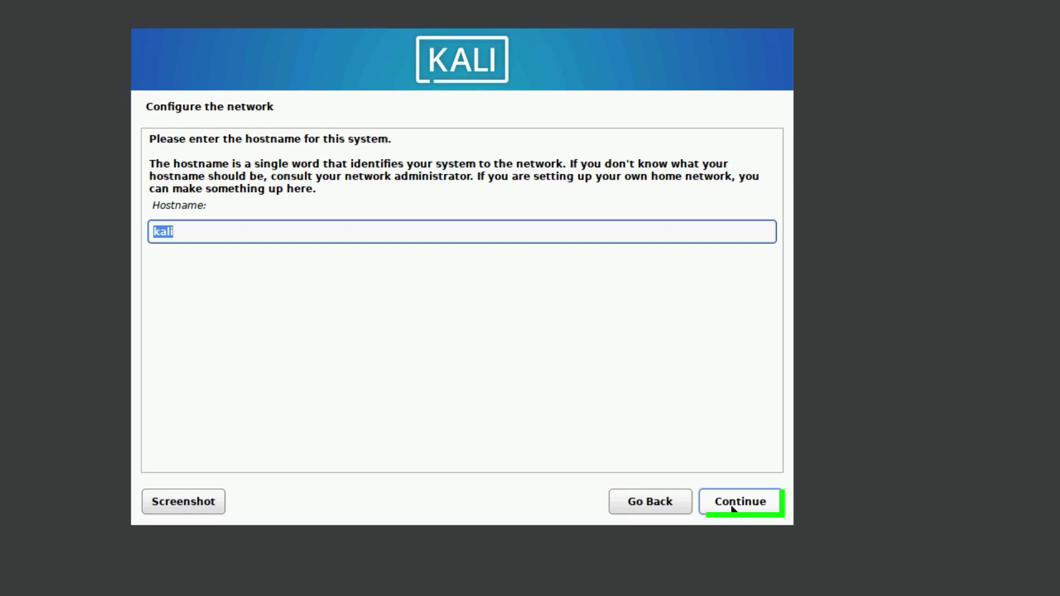
click(731, 505)
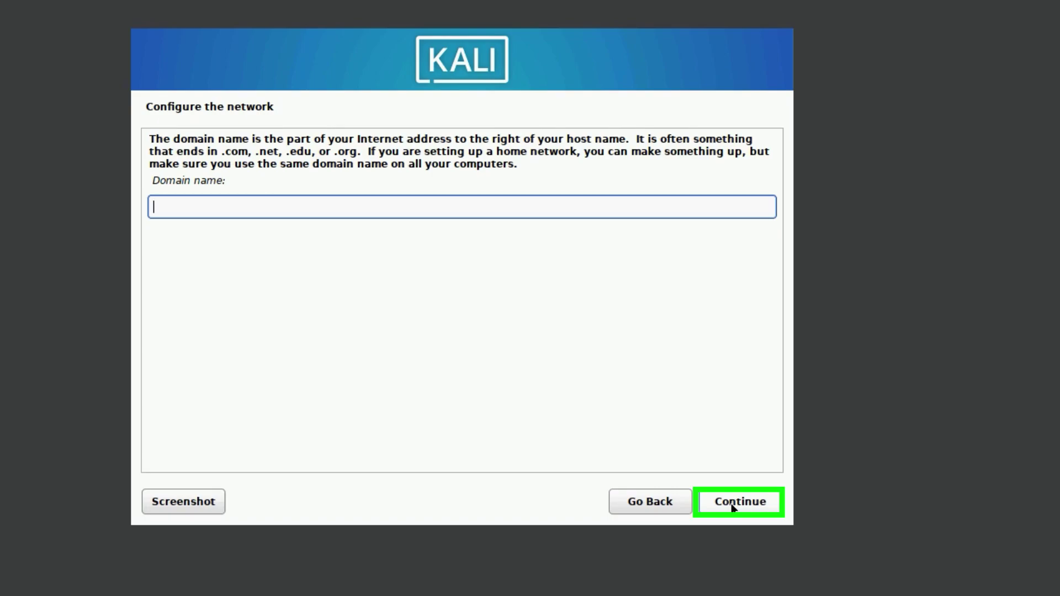
click(731, 503)
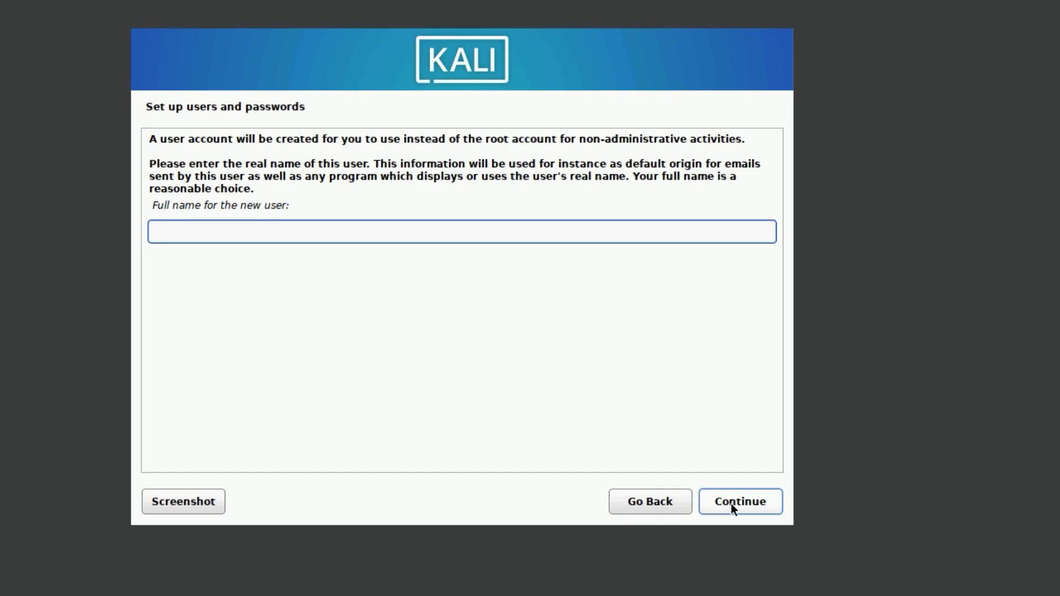
- Enter the full name for the new user account and accept the suggested username
text(Neat Roots)
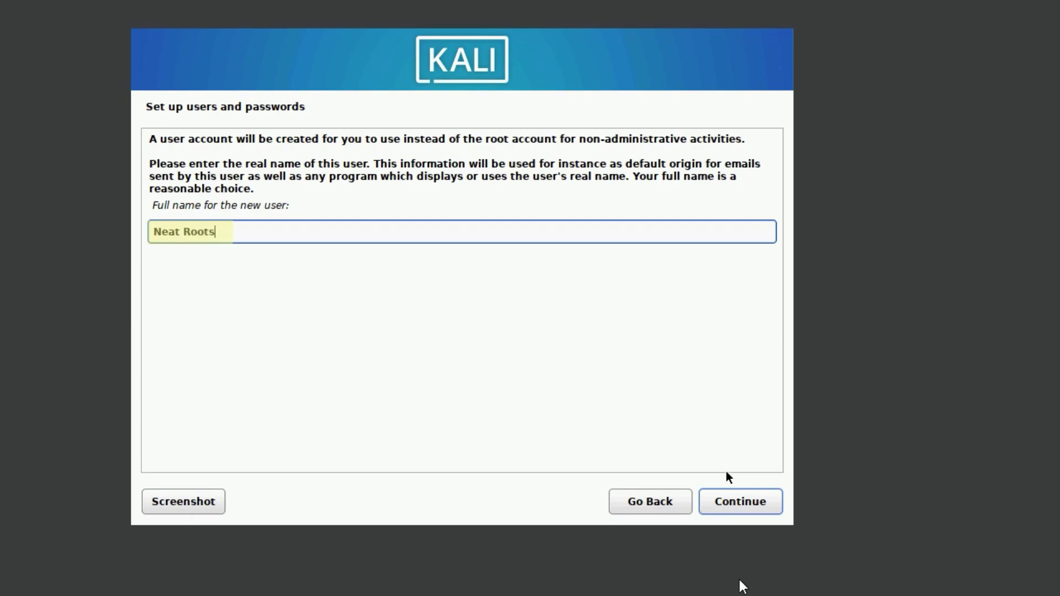
click(726, 503)
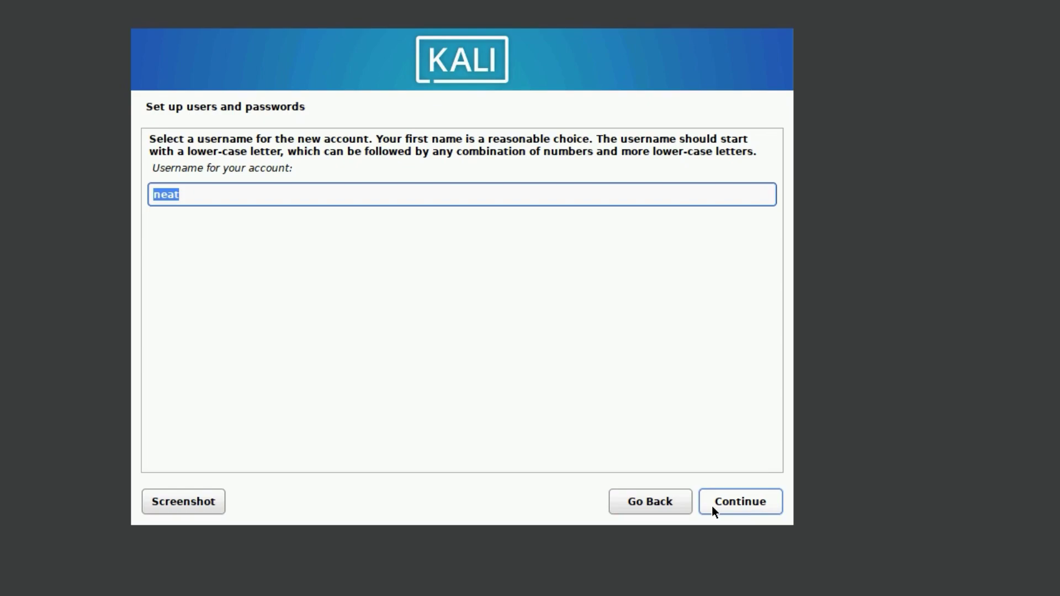
click(712, 507)
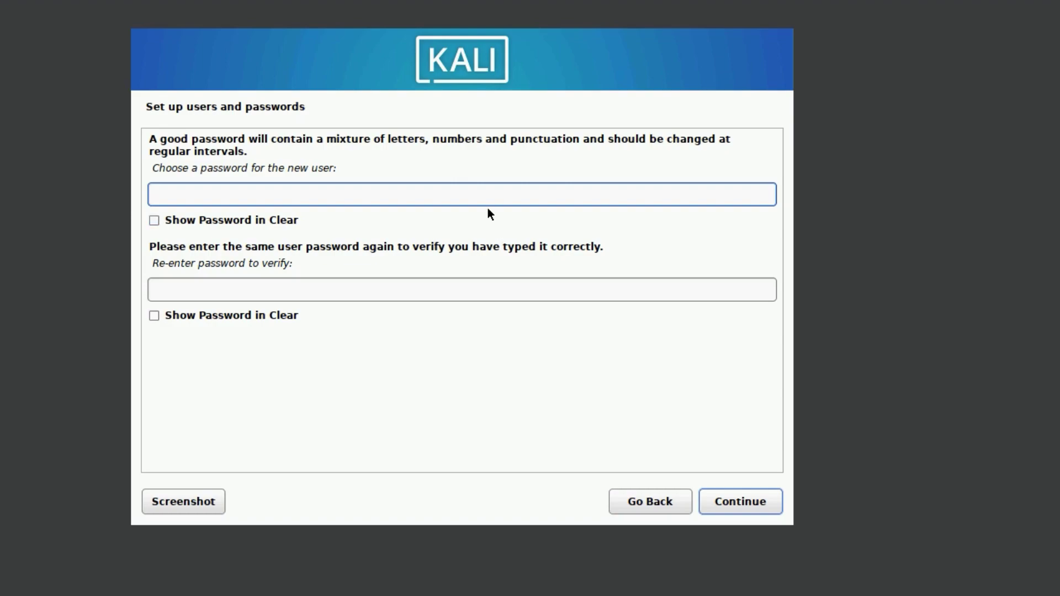
- Enter the new user's password, repeat it for verification, and submit it
key(ctrl+v)
key(Tab)
key(ctrl+v)
click(772, 498)
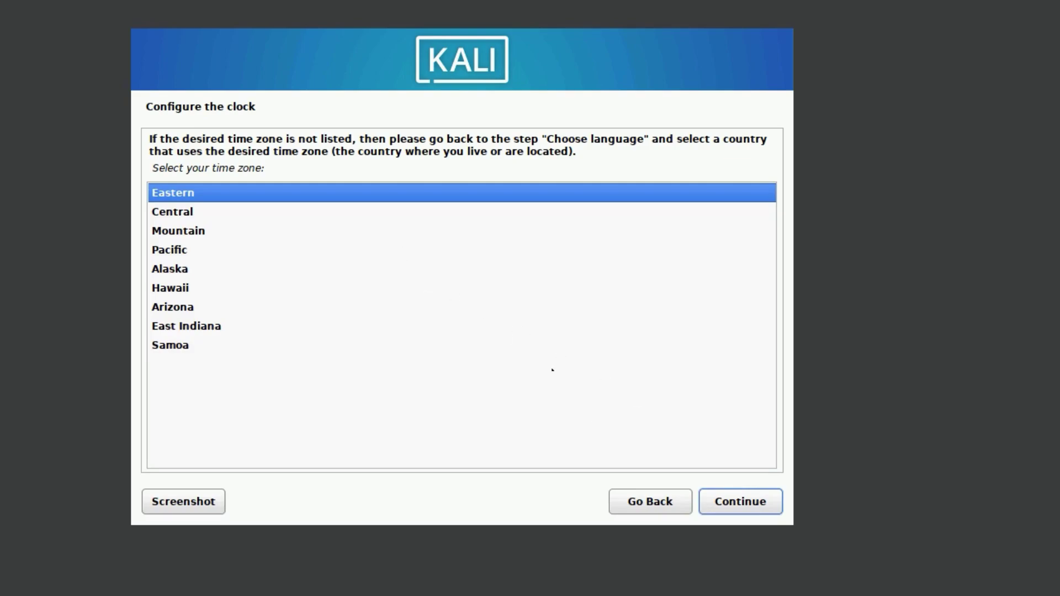
- Accept the Eastern time zone and choose guided LVM partitioning of the entire sda disk with all files in one partition
click(729, 505)
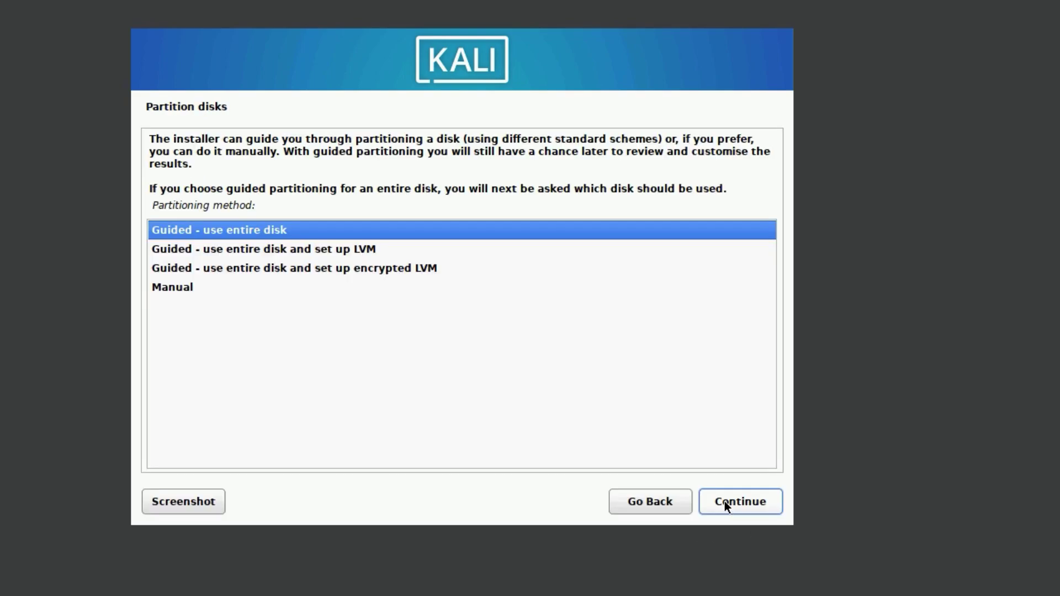
click(171, 253)
click(757, 499)
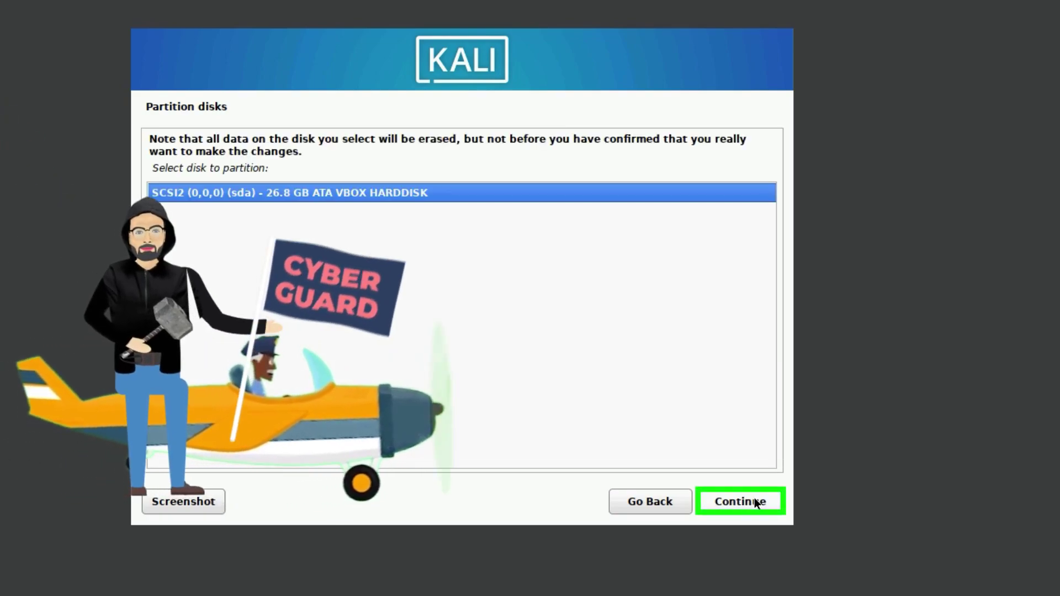
click(754, 499)
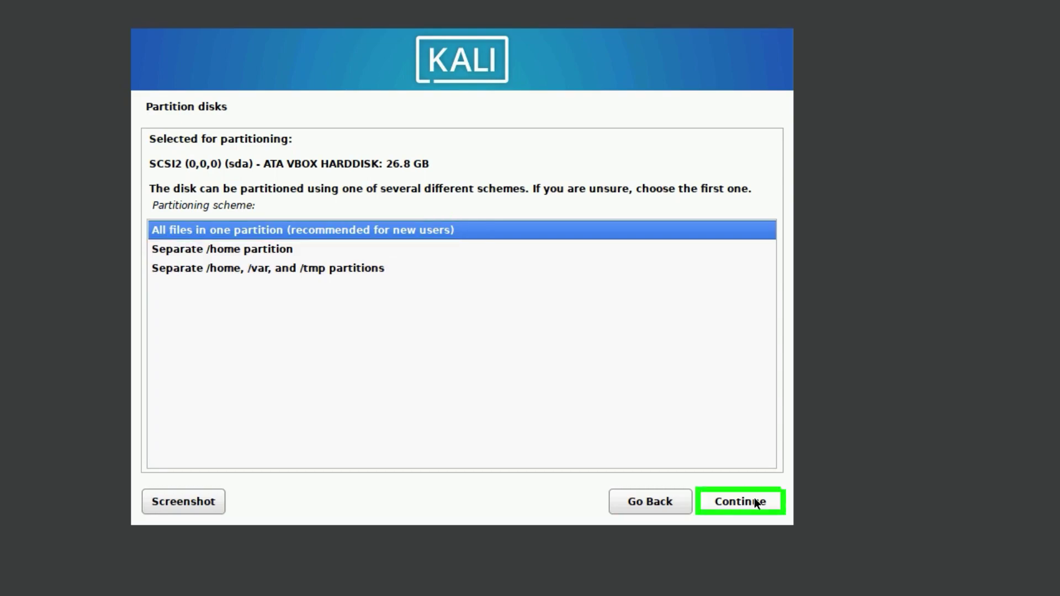
click(754, 499)
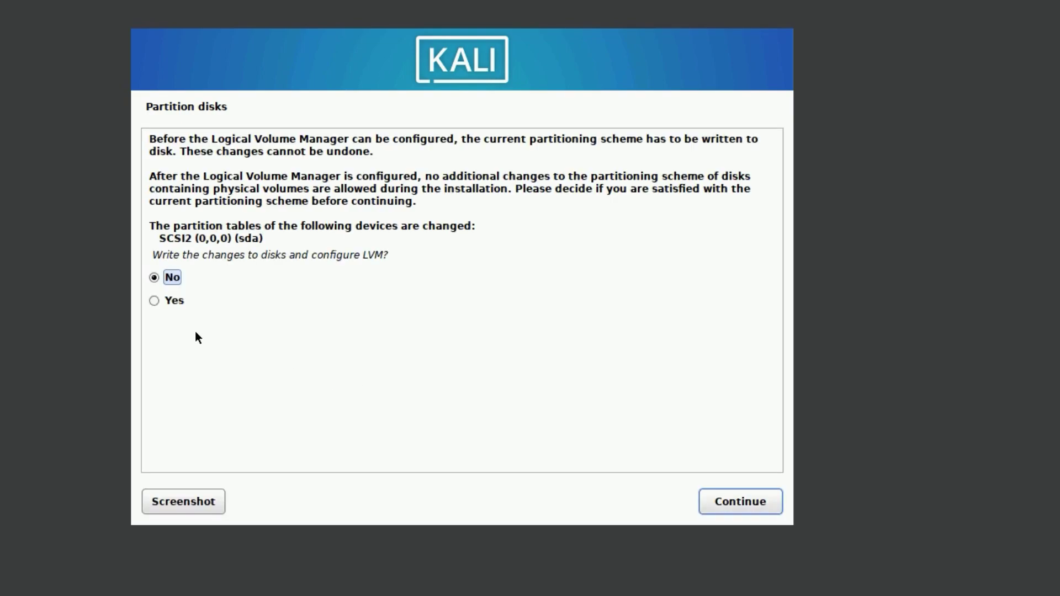
- Confirm the LVM configuration, use 26.3 GB of the volume group for guided partitioning, and write the partition changes to disk
click(159, 304)
click(730, 496)
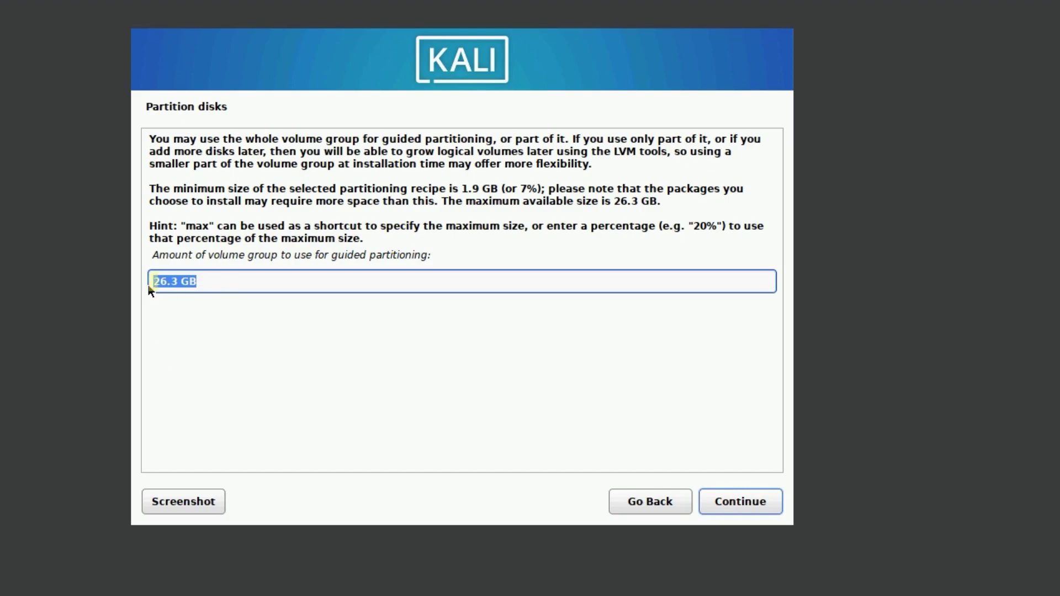
click(742, 503)
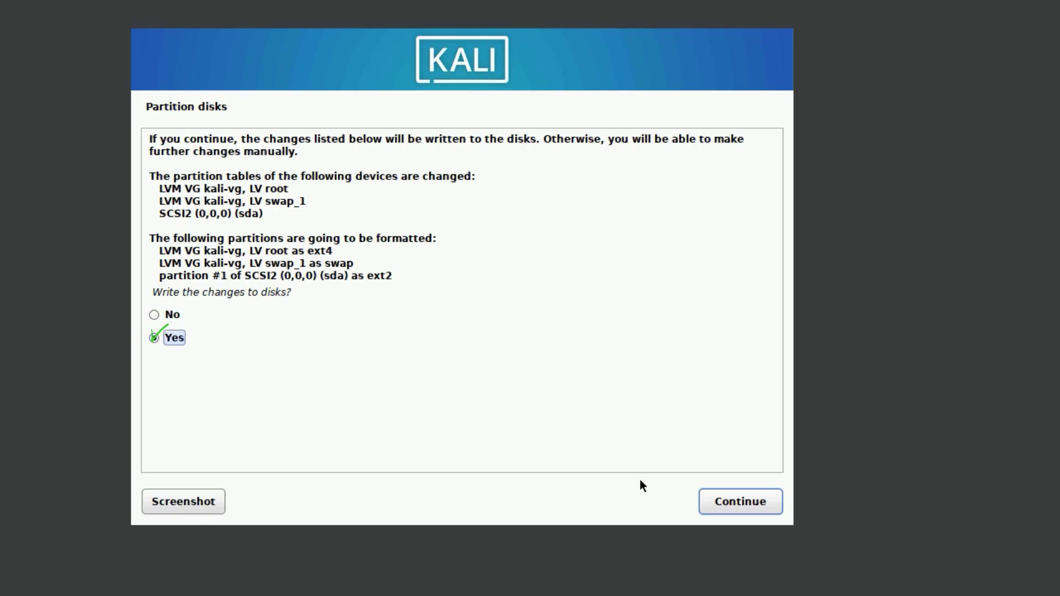
click(727, 495)
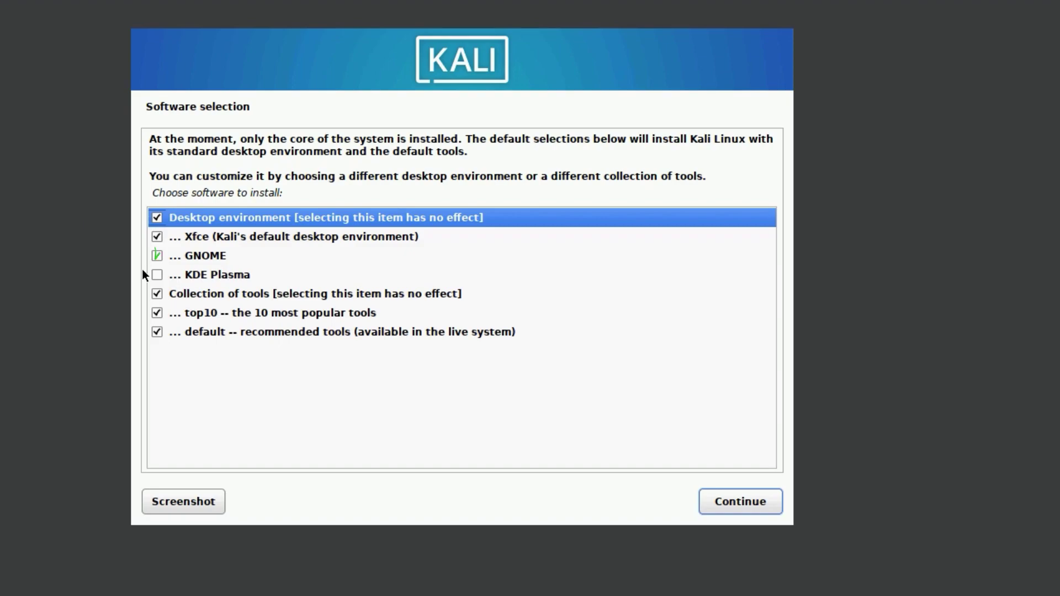
- Add the GNOME and KDE Plasma desktops to the default software selection and accept gdm3 as the default display manager
click(156, 255)
click(157, 275)
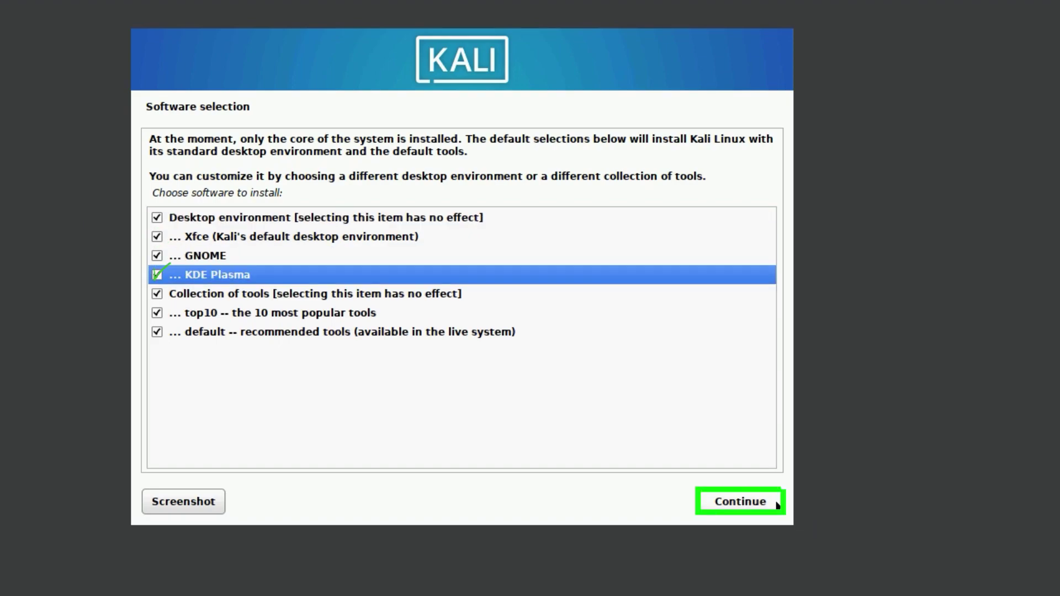
click(776, 504)
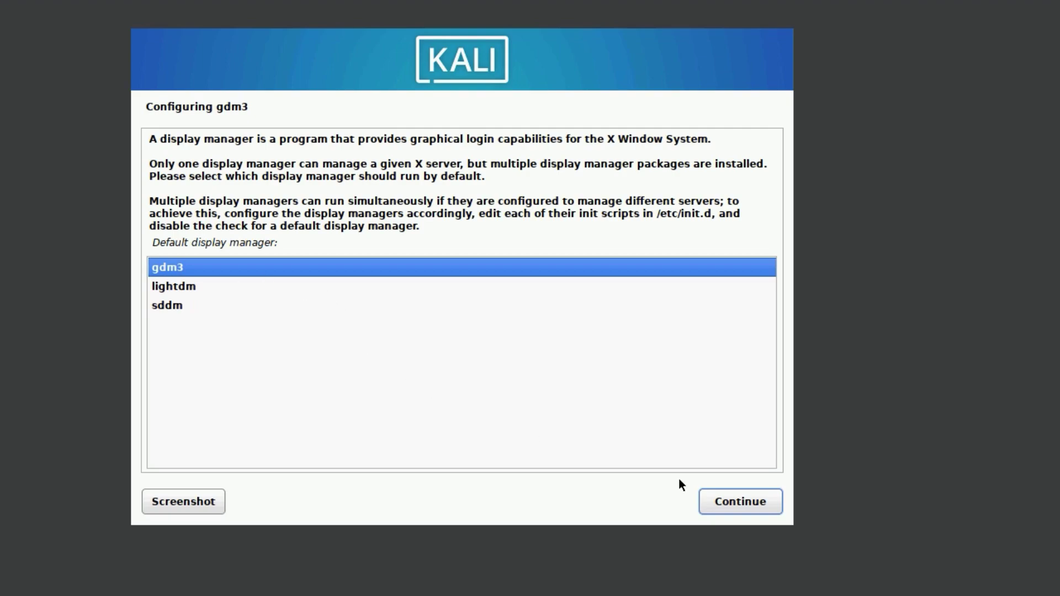
click(741, 502)
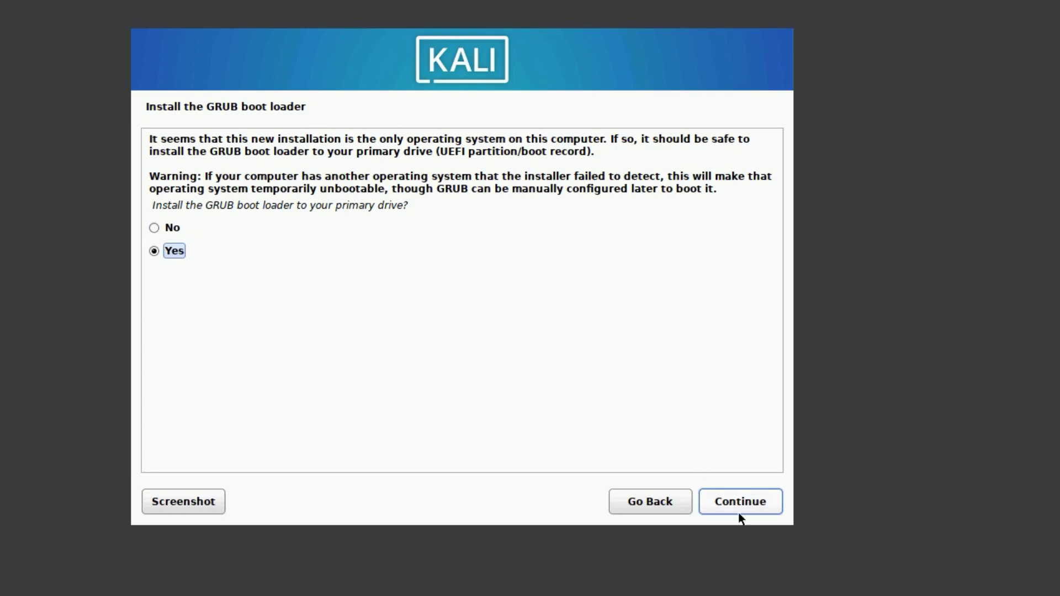
- Agree to install the GRUB boot loader to the primary drive and choose /dev/sda as its device
click(745, 493)
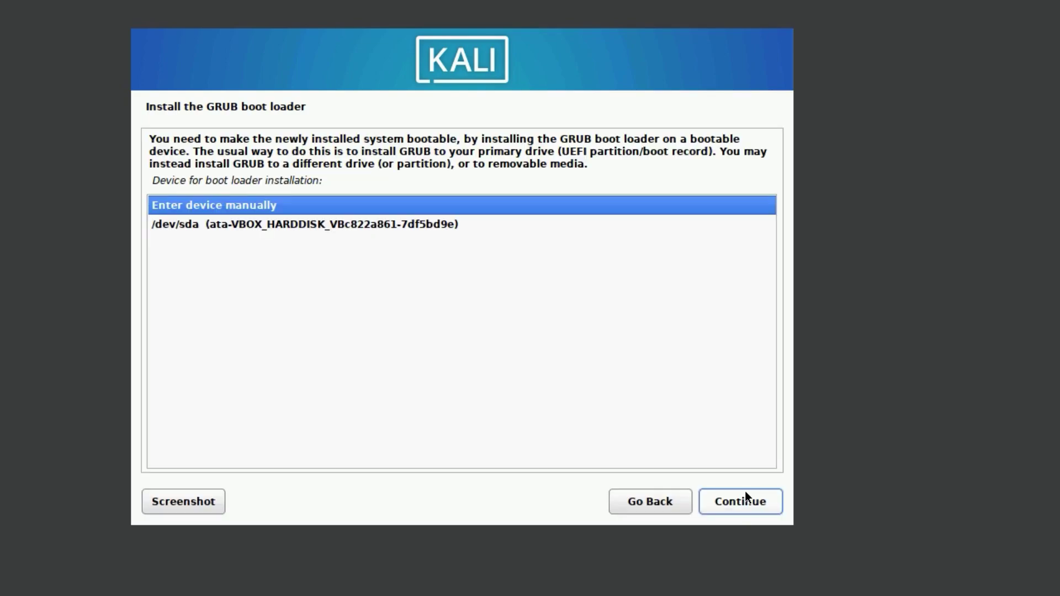
click(324, 228)
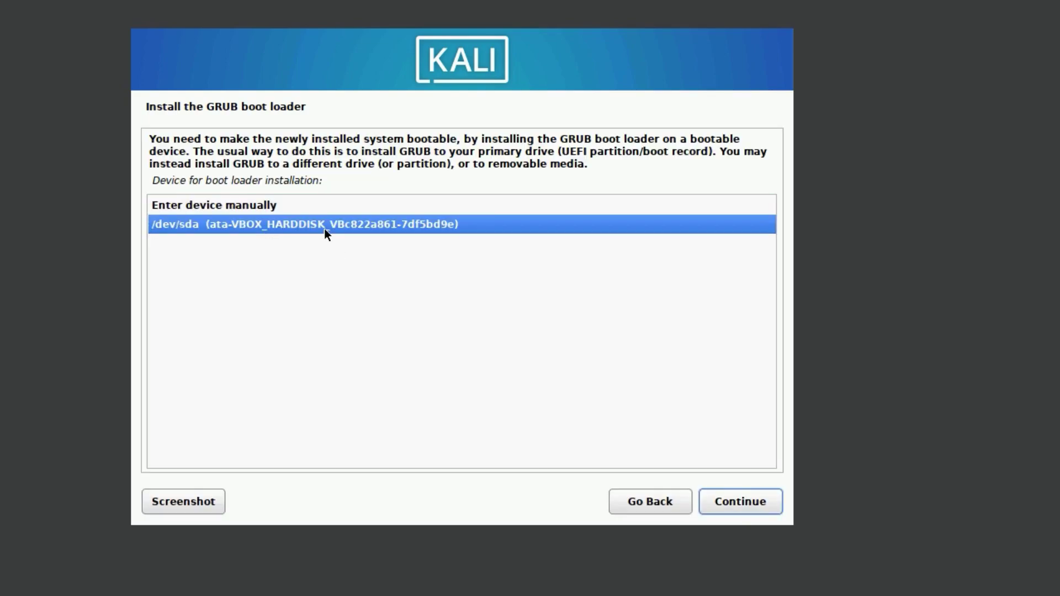
click(740, 502)
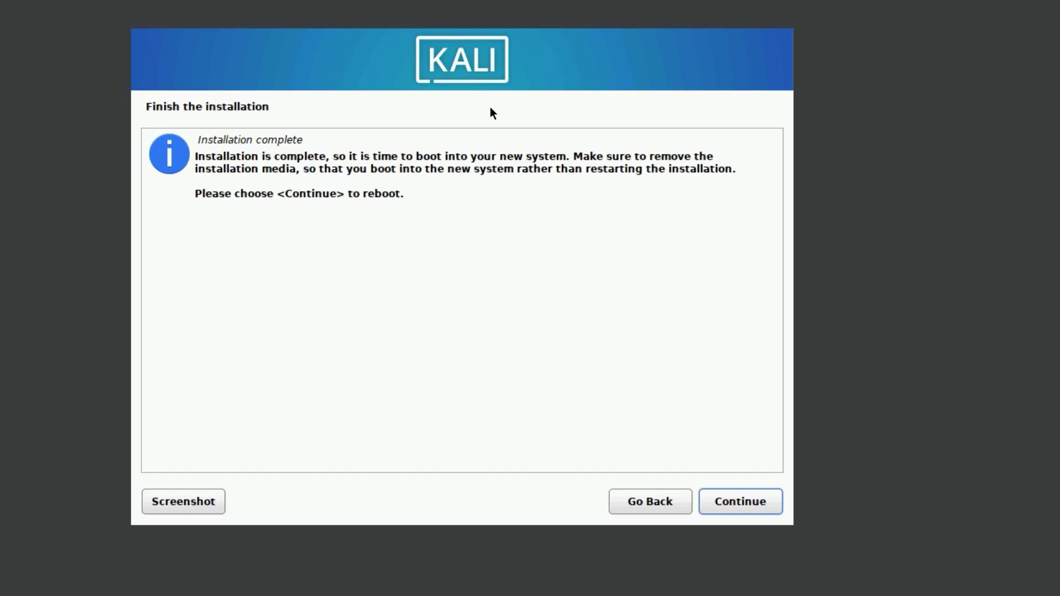
- Finish the installation by rebooting, boot Kali GNU/Linux, and log in to the listed user account with its password
click(742, 500)
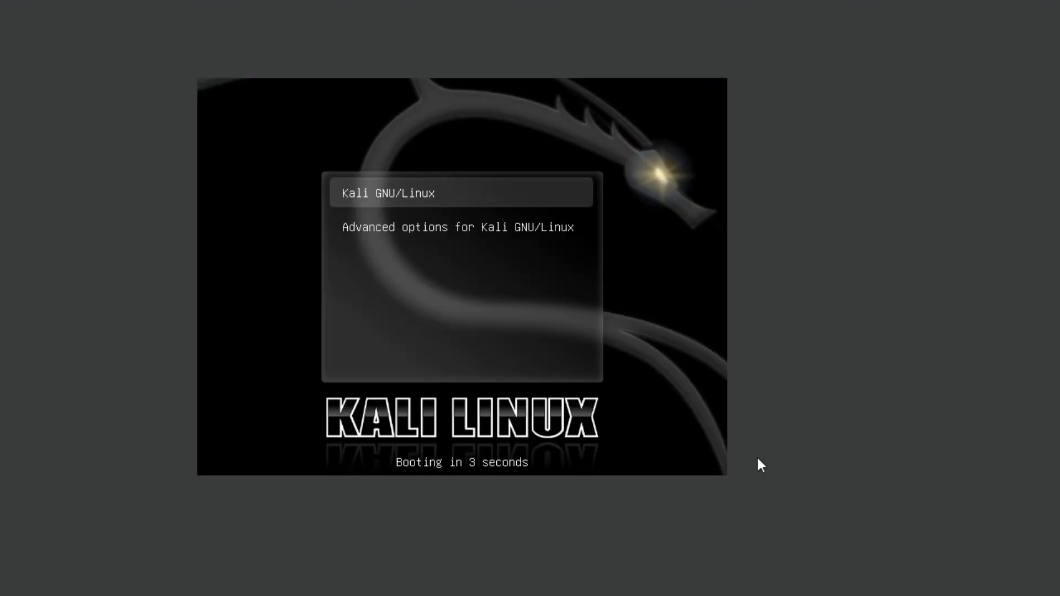
key(Return)
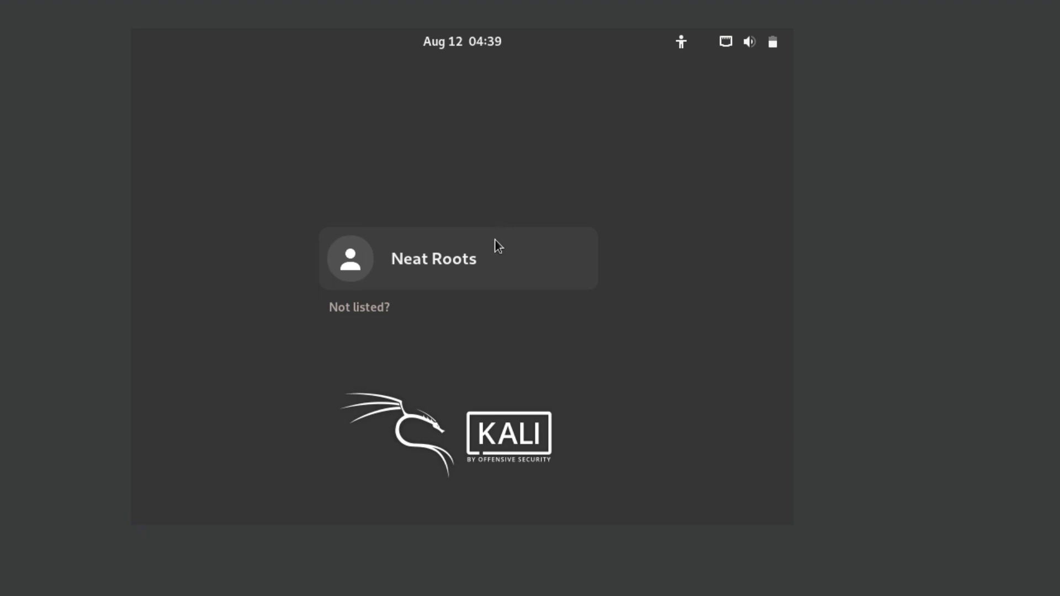
click(493, 245)
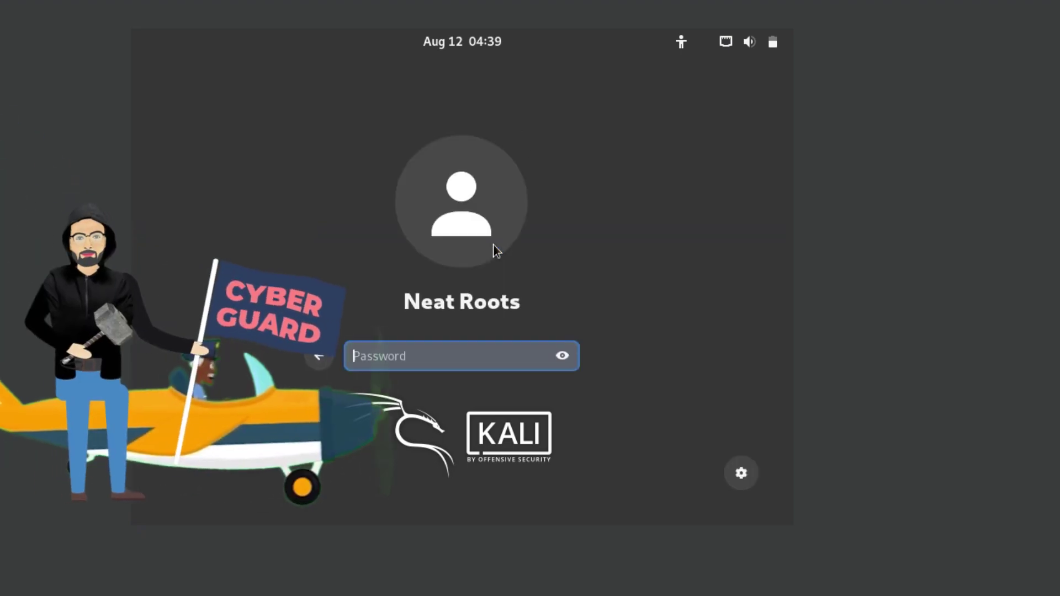
text(********)
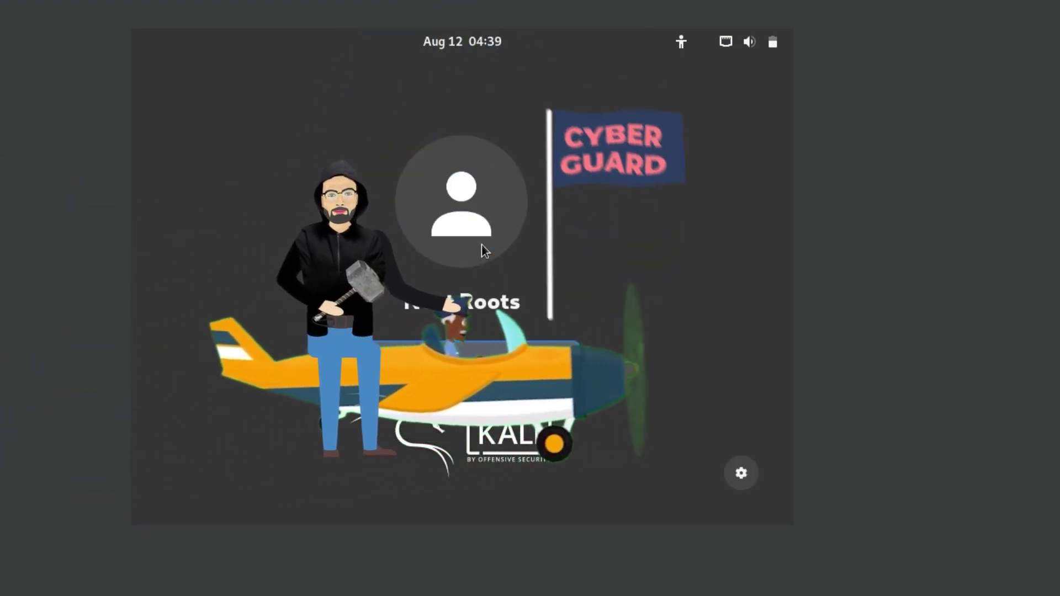
key(Return)
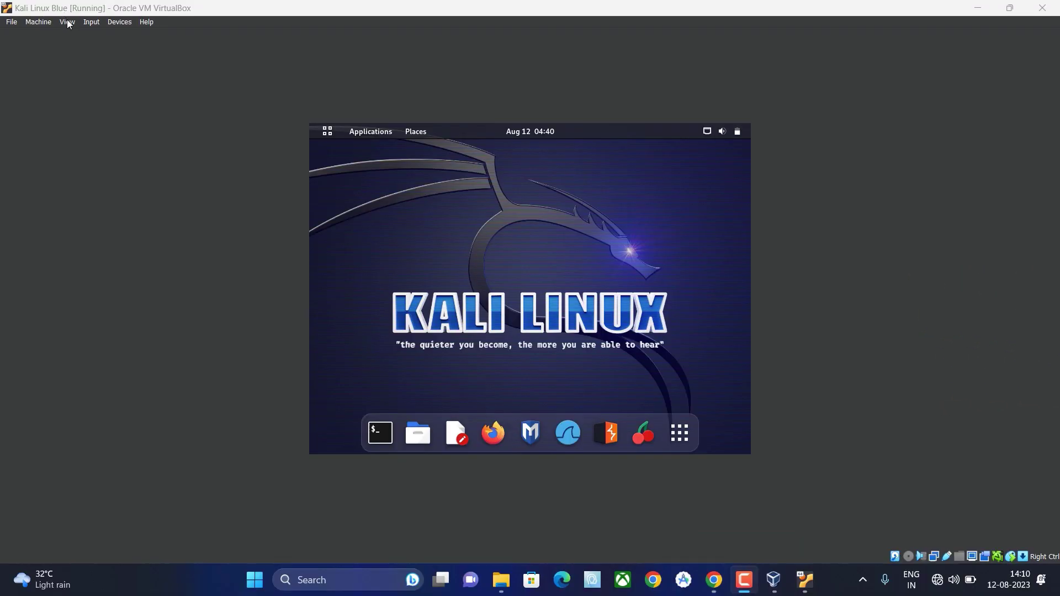
- Switch the running Kali Linux Blue virtual machine to full-screen mode
click(69, 24)
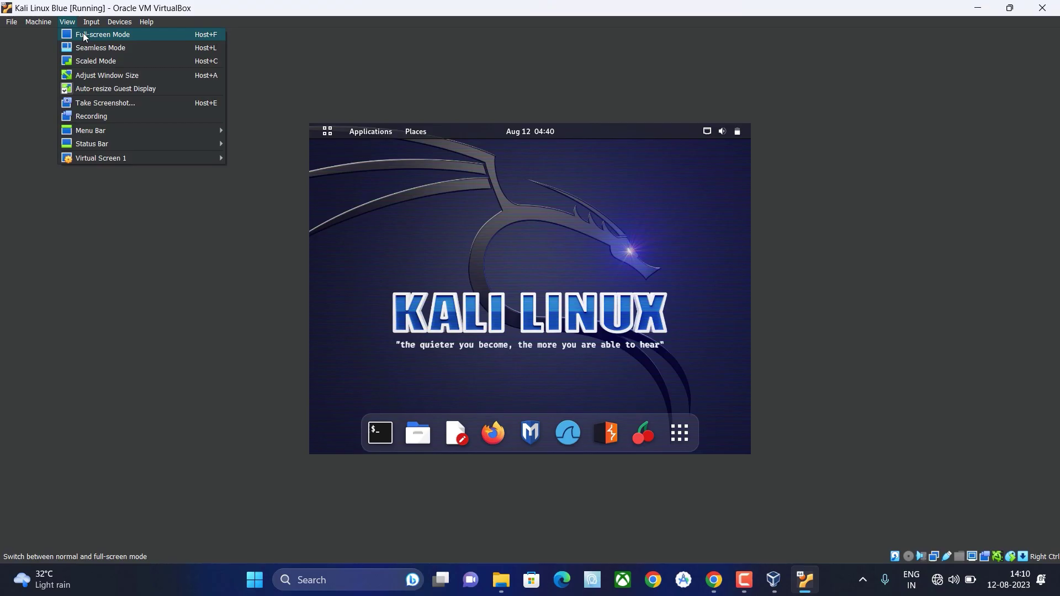
click(84, 35)
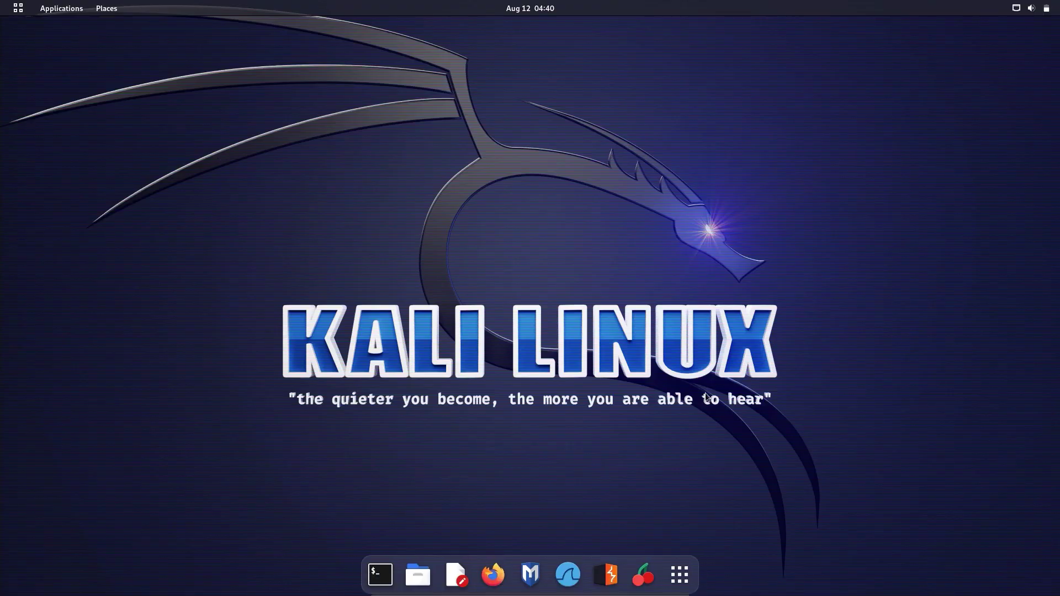